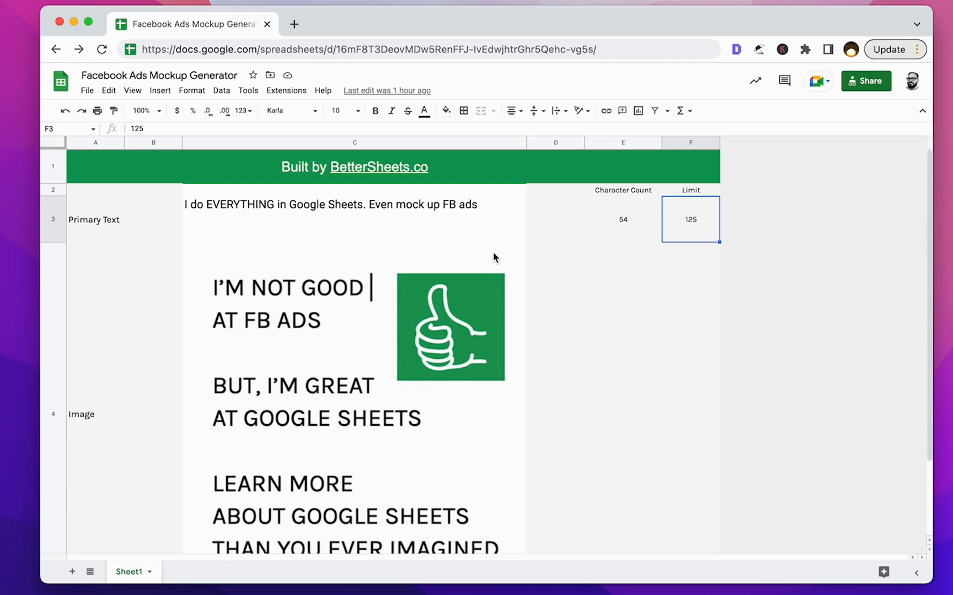
Look over the ad mockup's primary text and image, with the whole layout fitted into view.
click(563, 229)
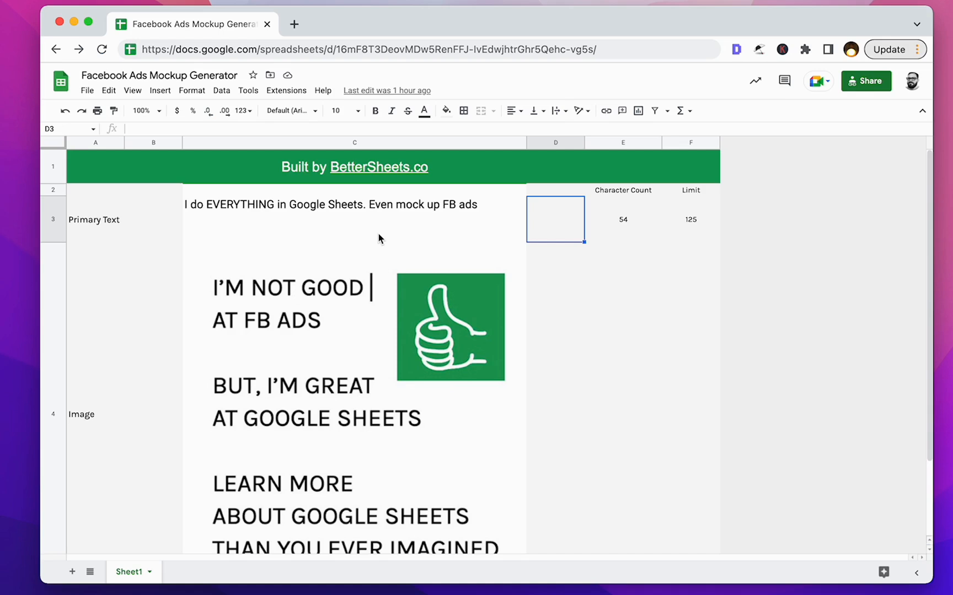
click(377, 215)
scroll(370, 308, down, 2)
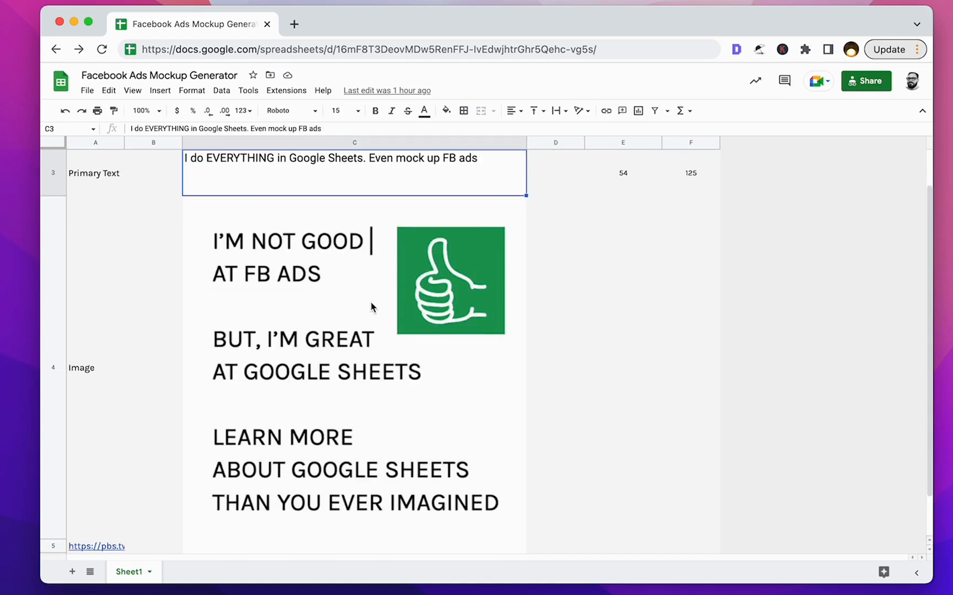
scroll(370, 307, up, 2)
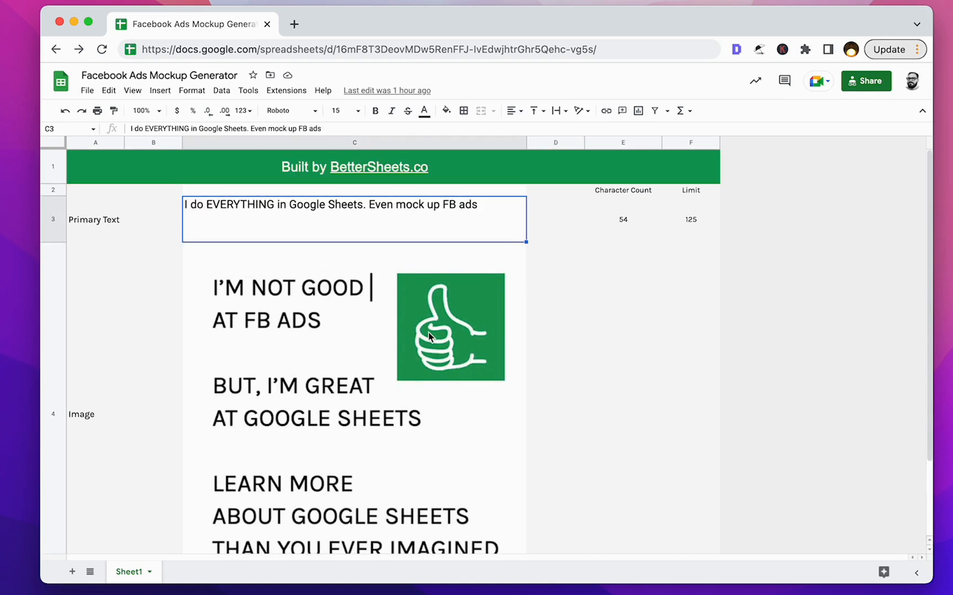
key(super+minus)
key(super+minus)
key(super+minus)
key(super+minus)
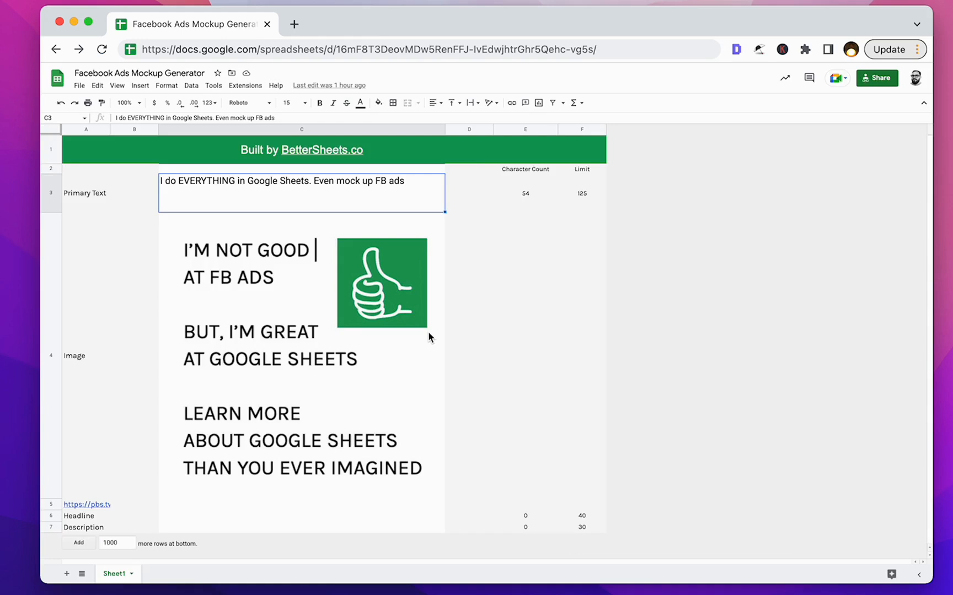
key(super+plus)
key(super+plus)
Examine the headline, description, image and primary text cells in column C of the mockup.
click(149, 516)
click(199, 517)
click(215, 527)
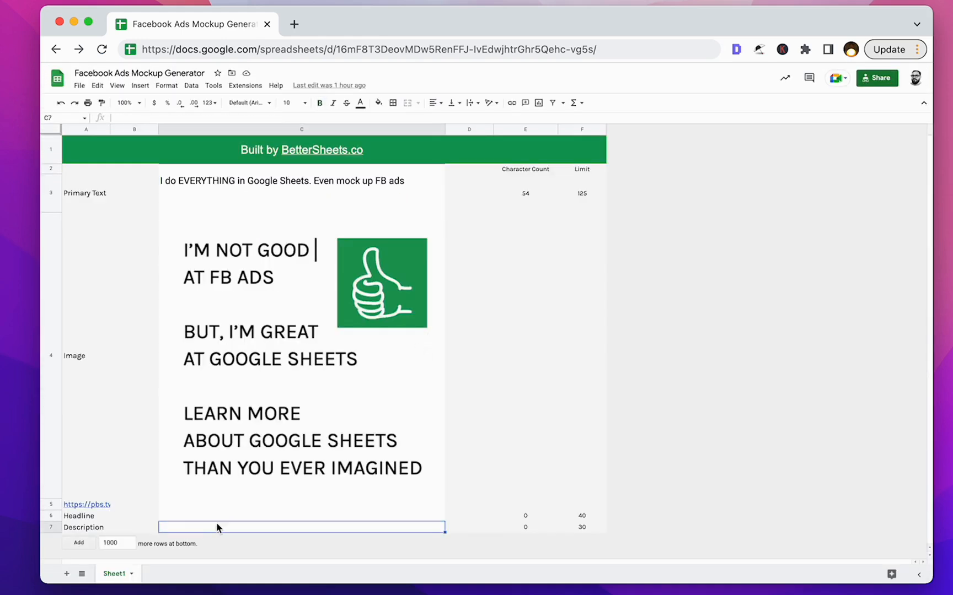
click(234, 516)
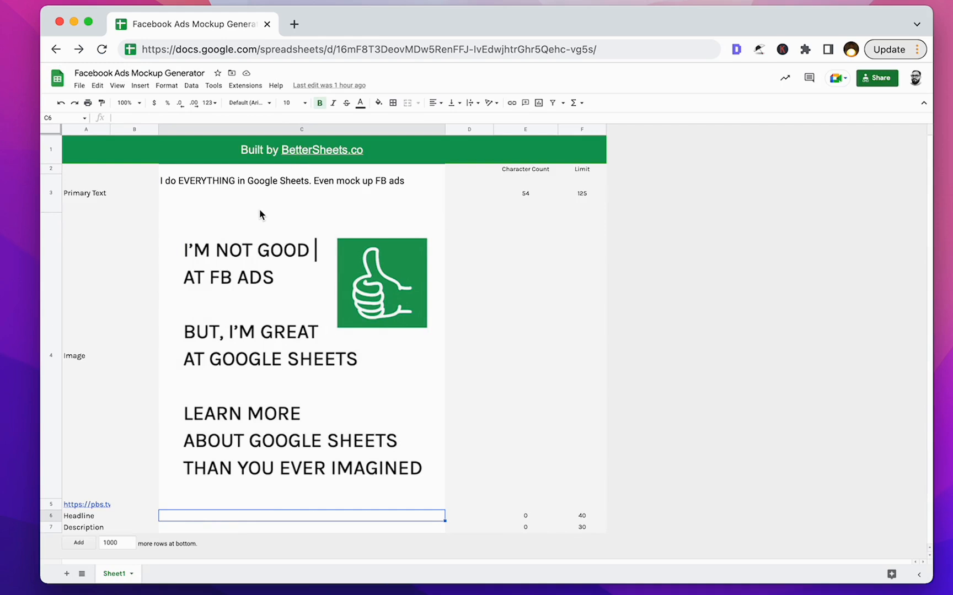
click(257, 345)
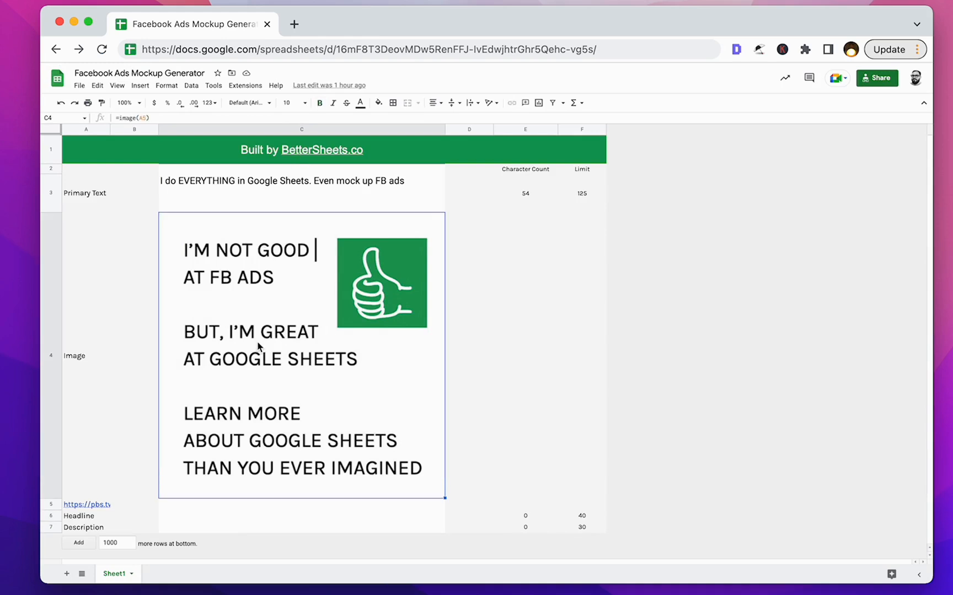
click(290, 189)
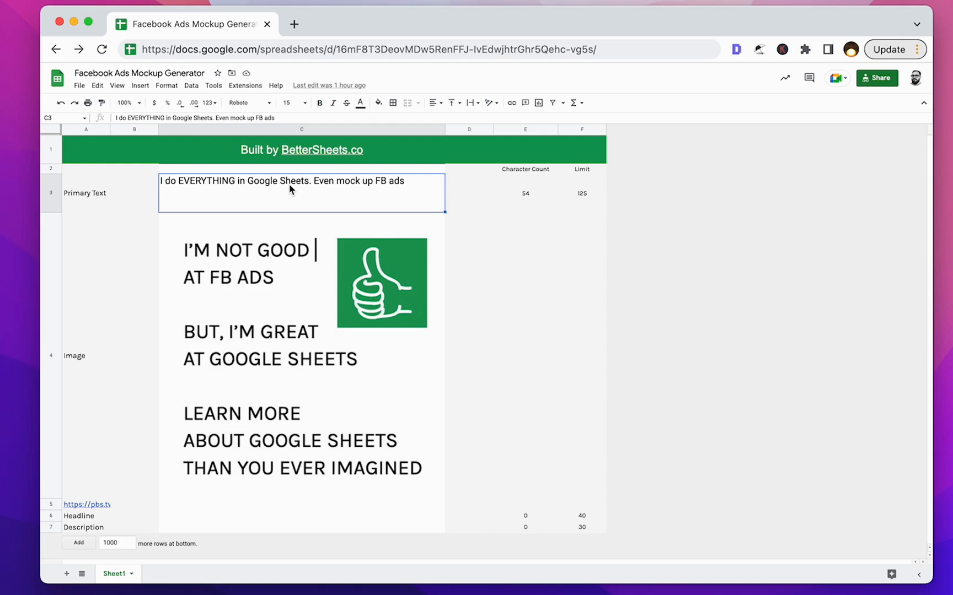
Select the image cell C4, magnify the page and make the formula bar taller to read its IMAGE formula.
click(130, 291)
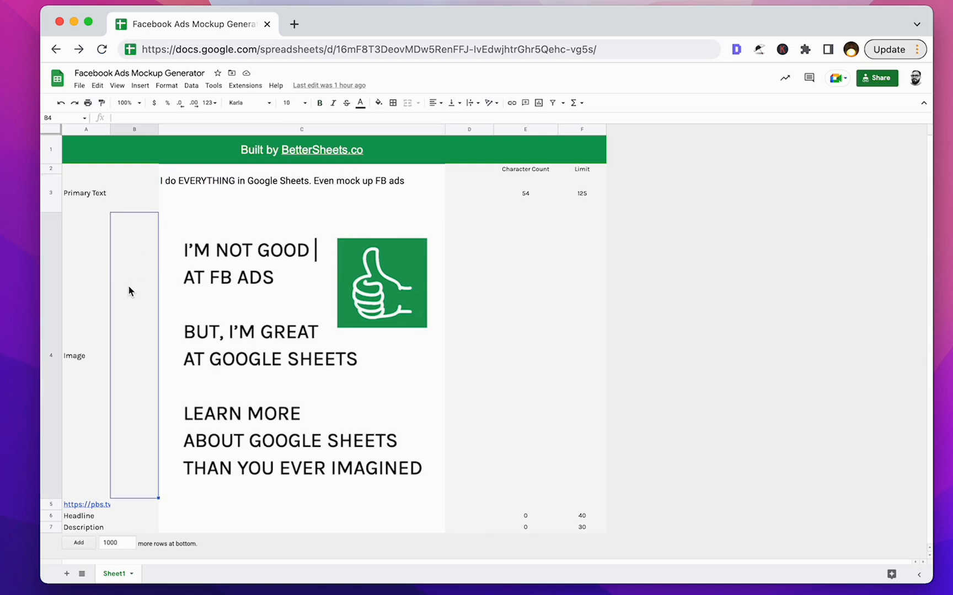
click(184, 265)
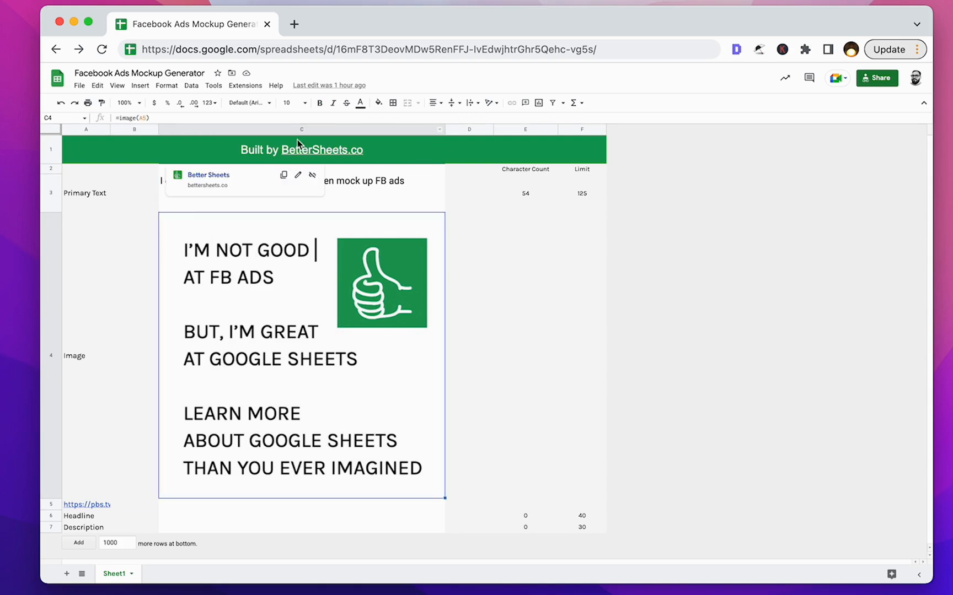
click(129, 345)
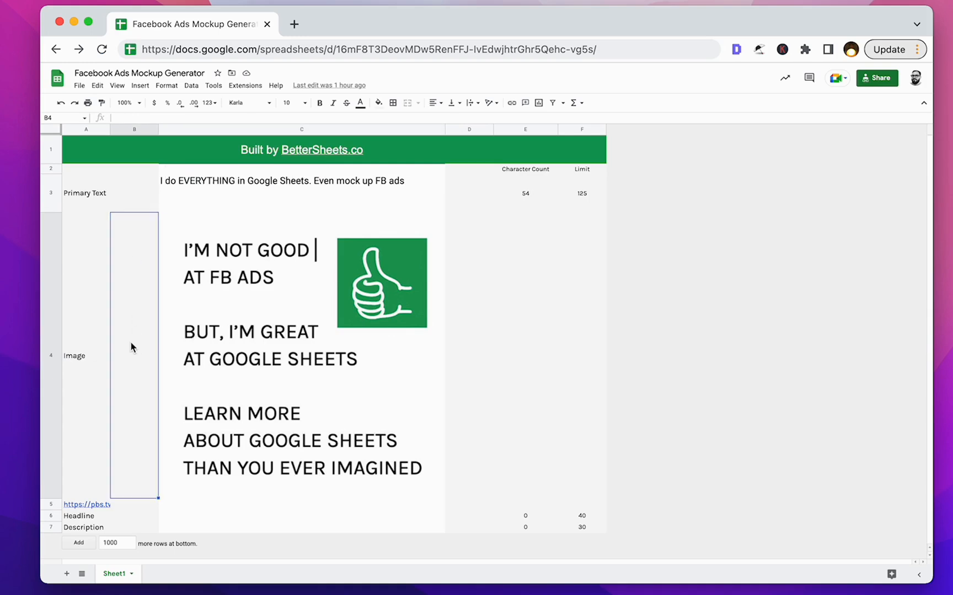
click(188, 340)
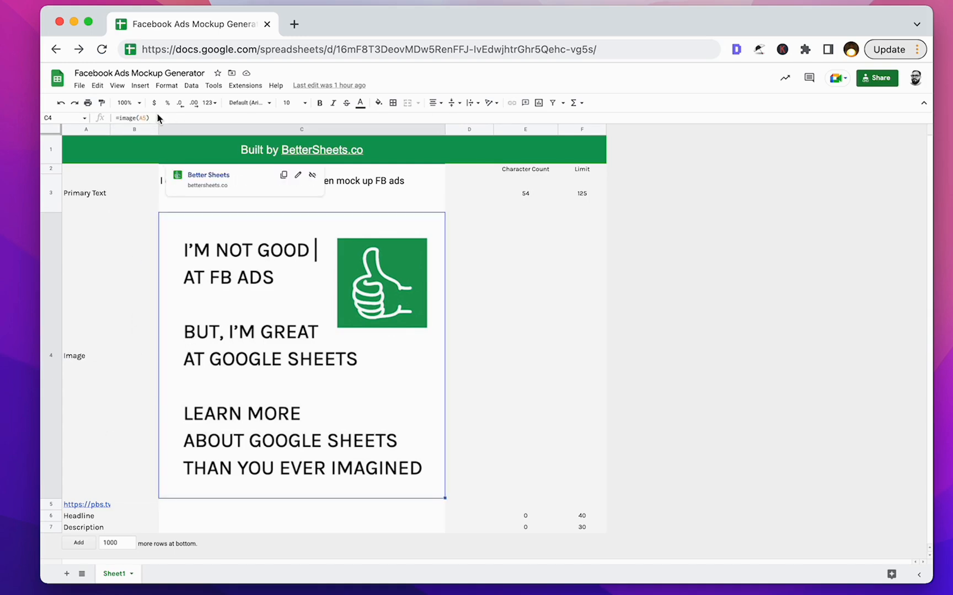
key(super+plus)
key(super+plus)
key(super+plus)
key(super+plus)
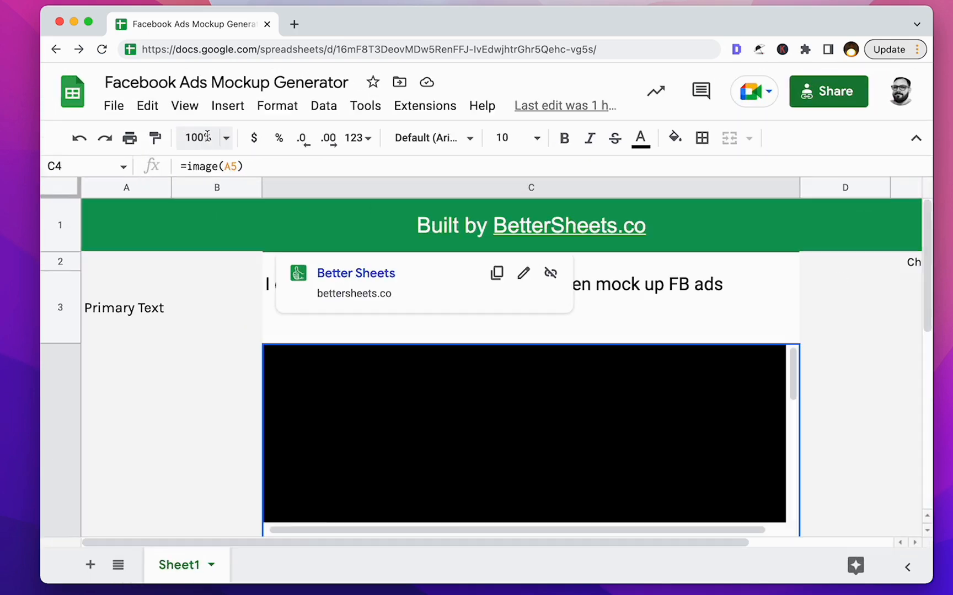
drag(259, 177, 255, 257)
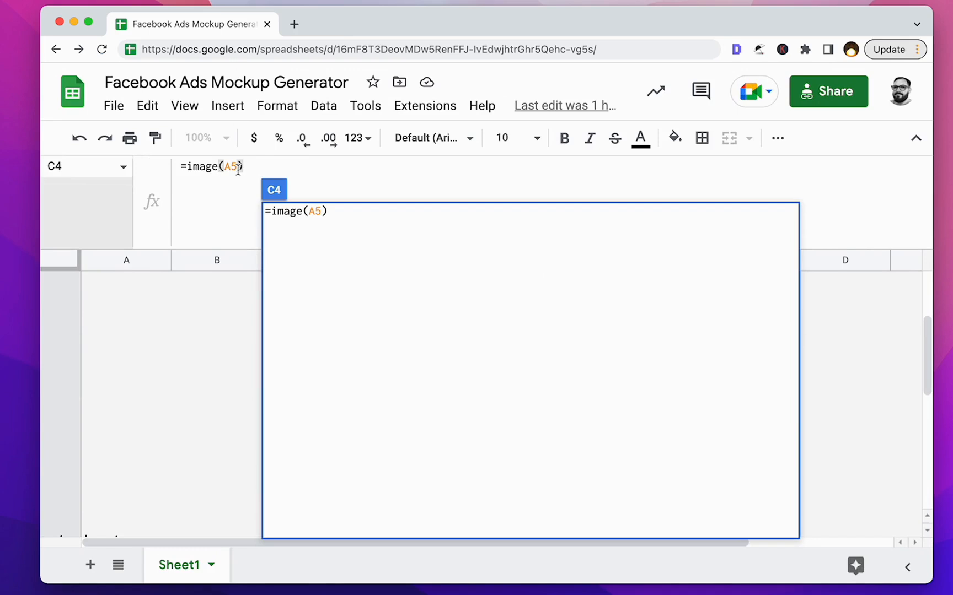
Check the image URL in cell A5 that the IMAGE formula refers to.
click(187, 357)
key(Left)
key(Down)
key(Down)
key(Down)
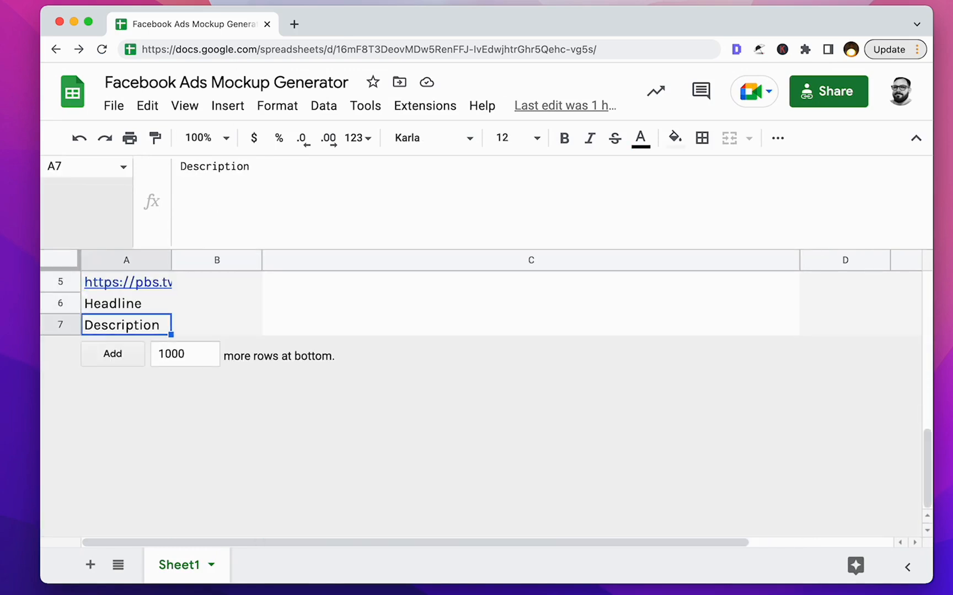
key(Up)
key(Up)
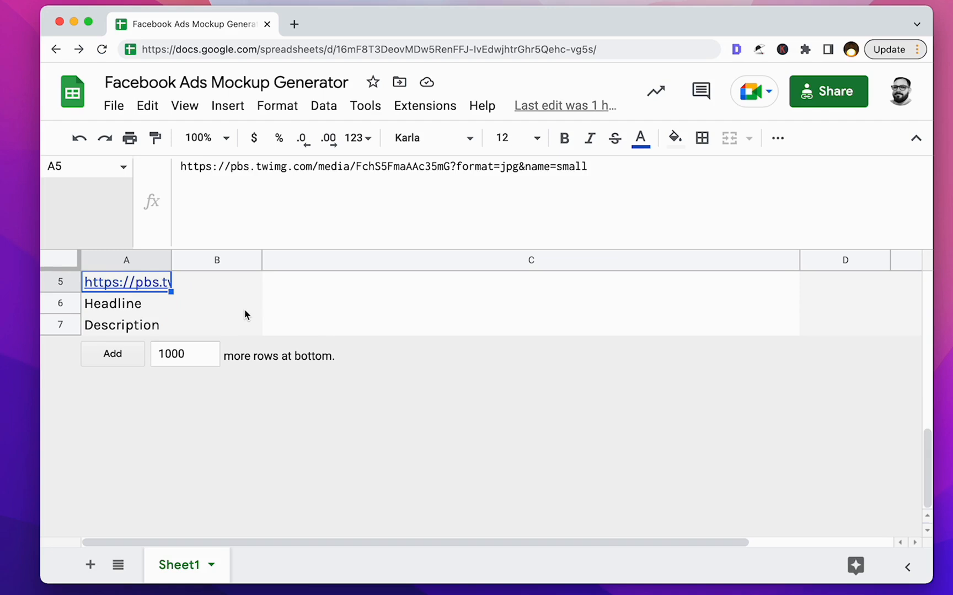
Return to the image cell C4 and look at the options for inserting an image.
key(Up)
key(Right)
key(Right)
key(Up)
key(Down)
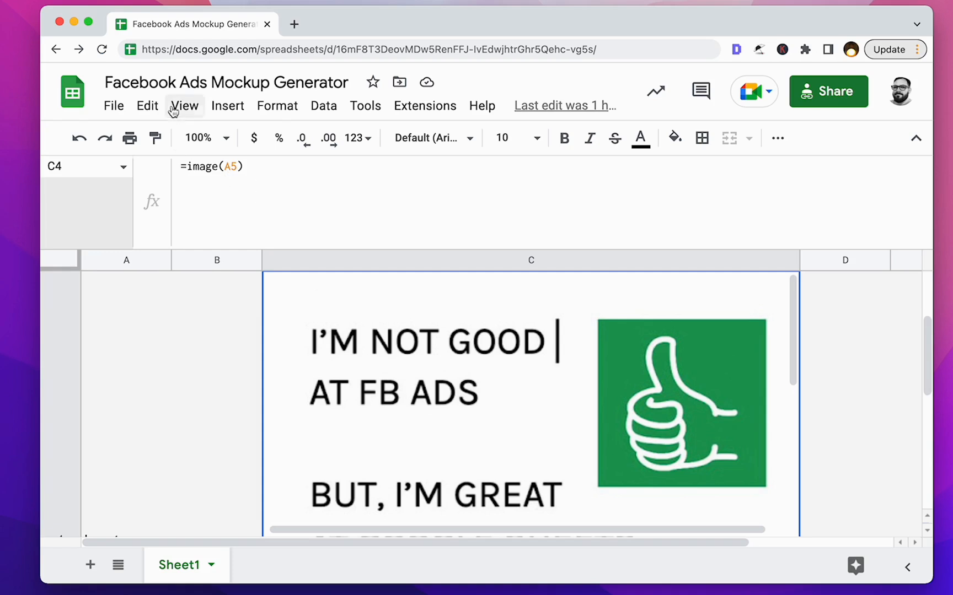
click(227, 105)
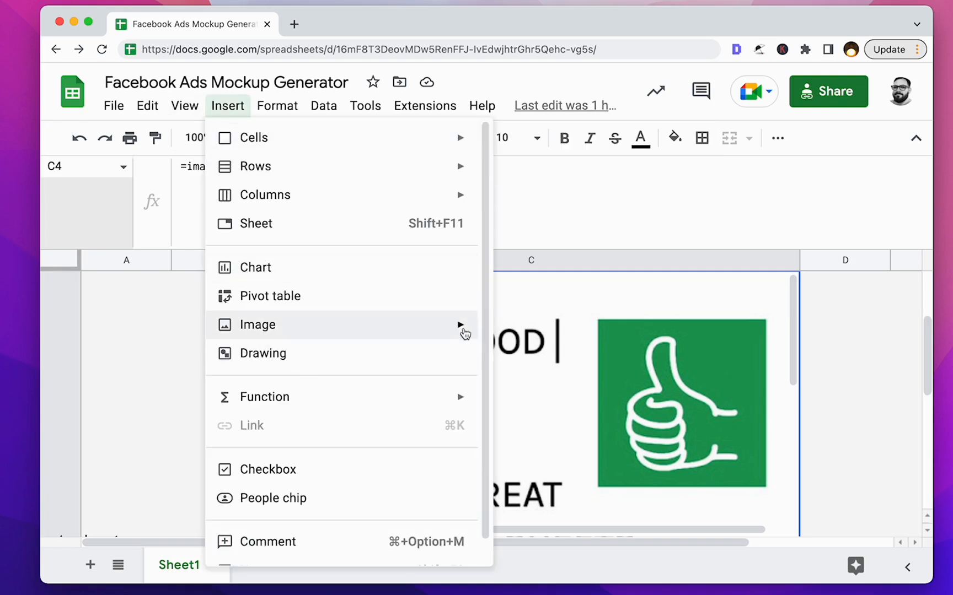
click(638, 347)
click(208, 346)
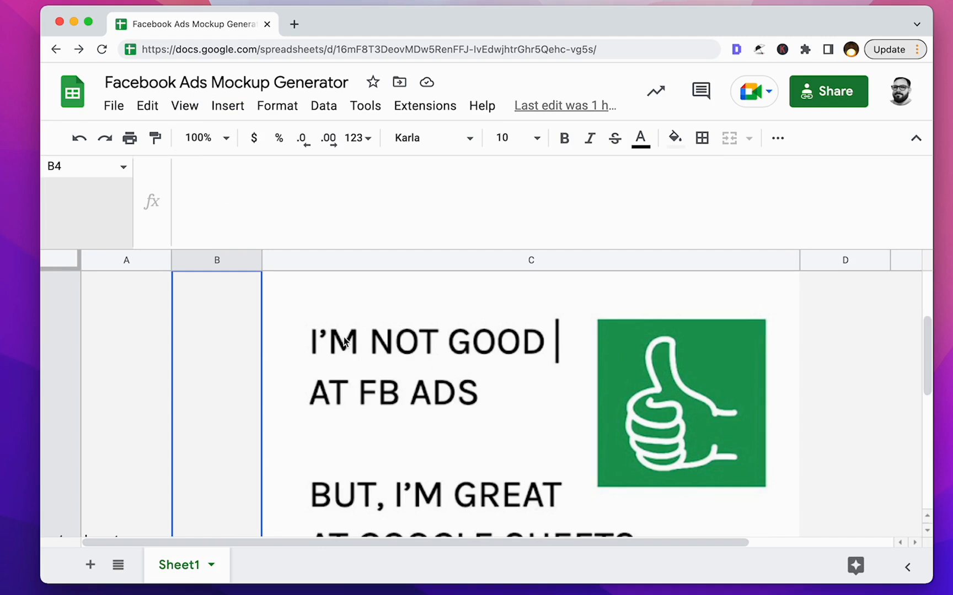
click(371, 339)
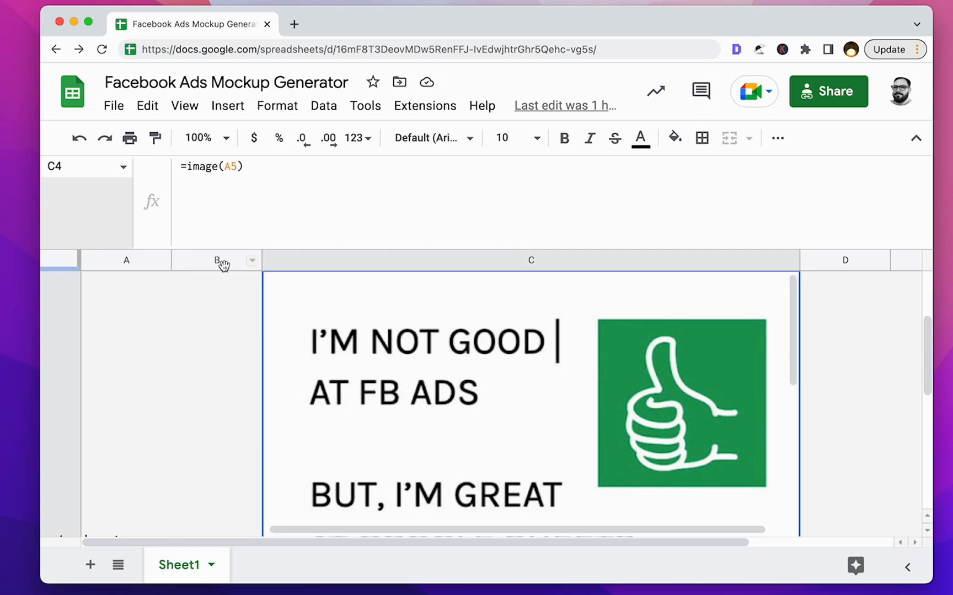
Reduce the page magnification and examine the primary text in C3 alongside its character count cell E3.
key(super+minus)
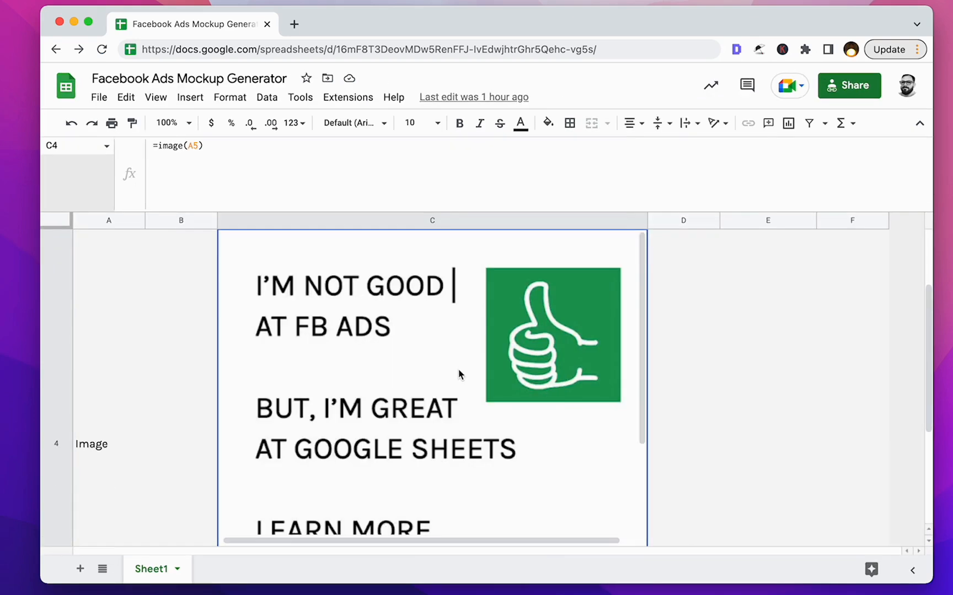
click(174, 353)
scroll(174, 353, up, 2)
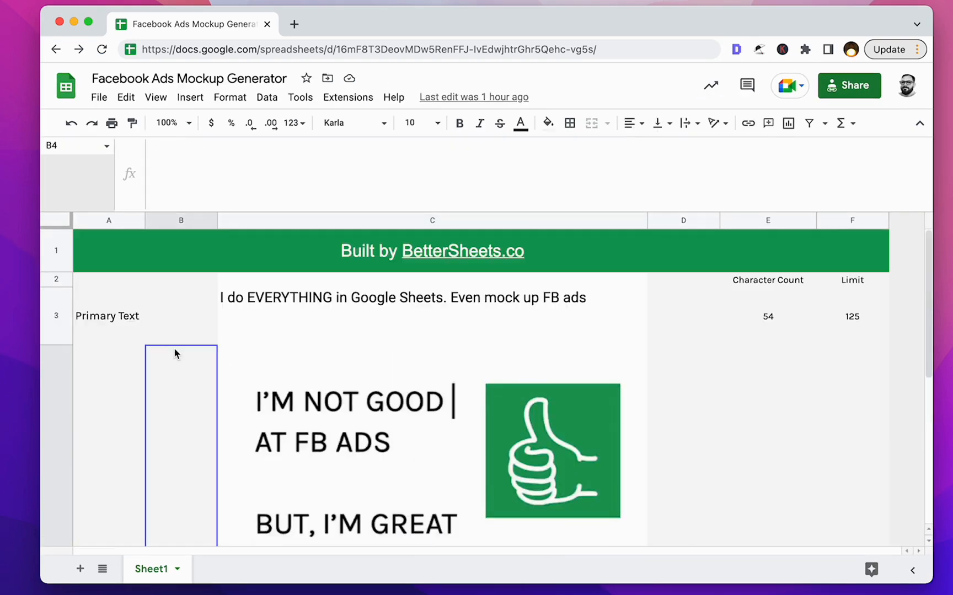
click(700, 282)
click(760, 316)
click(404, 336)
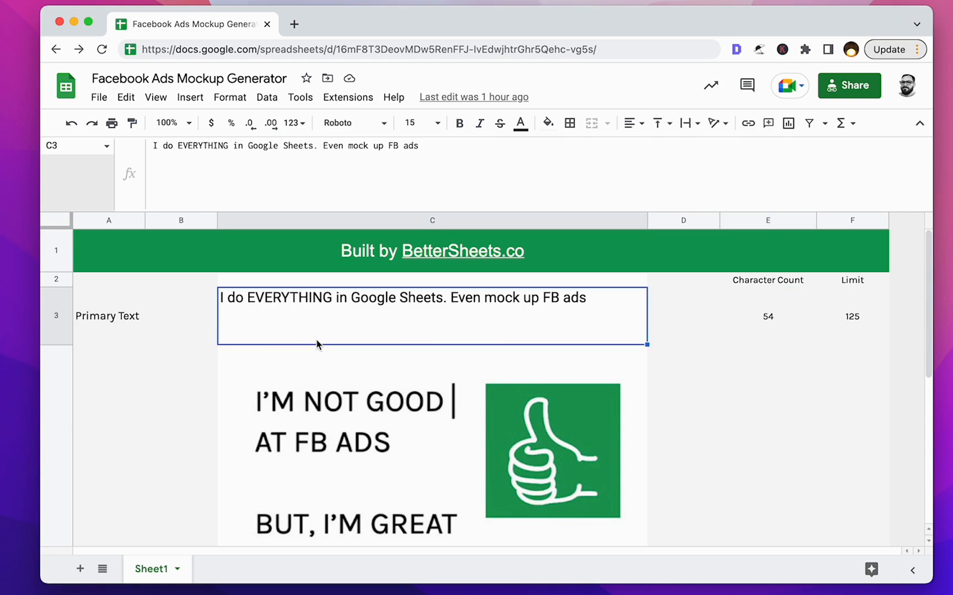
click(801, 314)
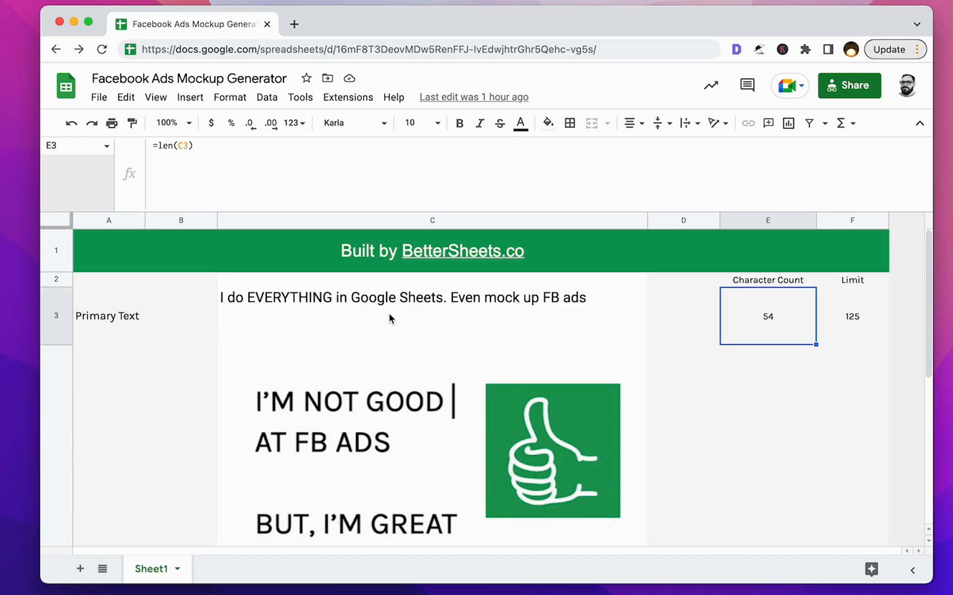
click(426, 305)
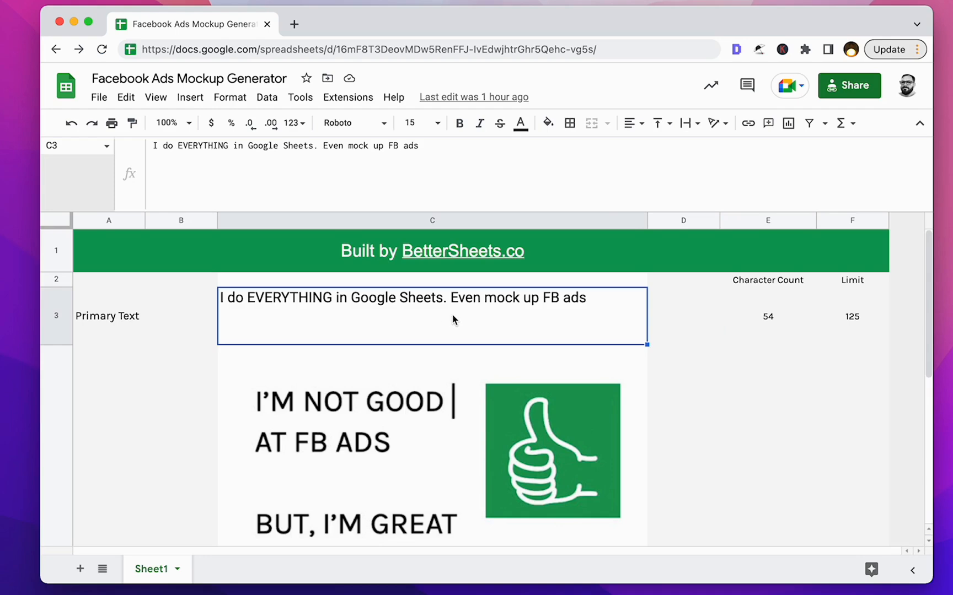
Open the LEN formula in cell E3 to see how it counts the primary text's characters.
click(770, 334)
click(591, 330)
click(782, 315)
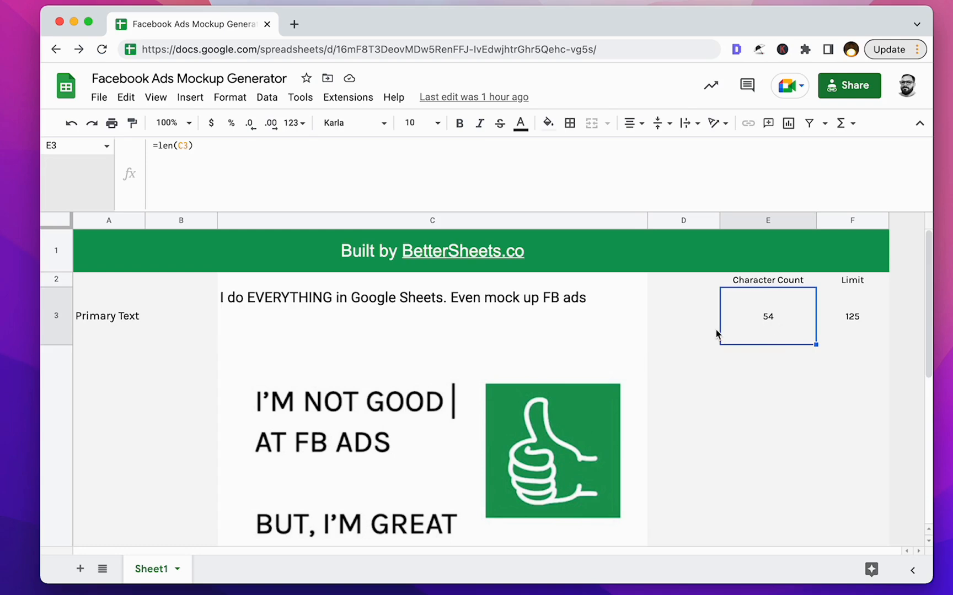
click(172, 146)
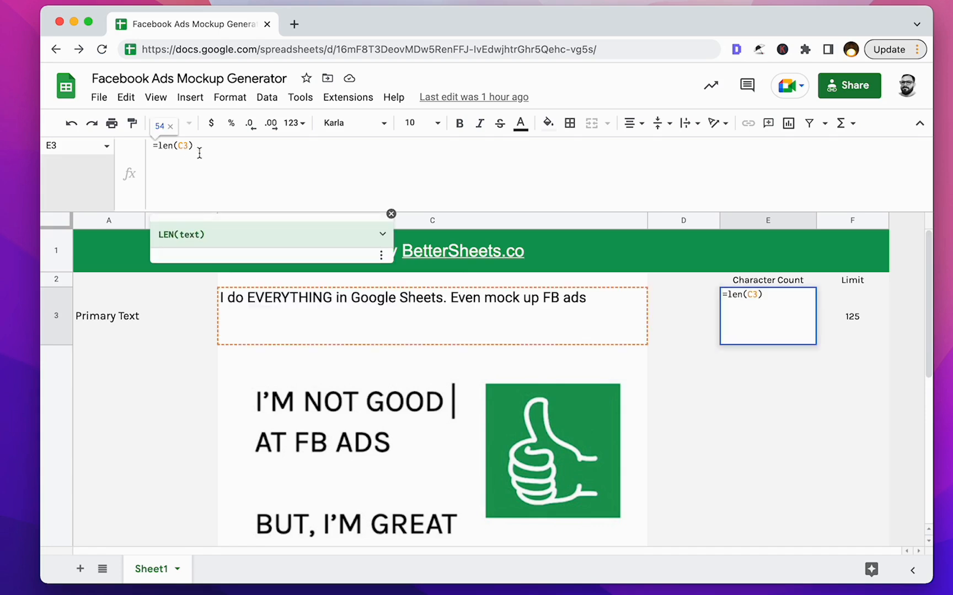
click(203, 149)
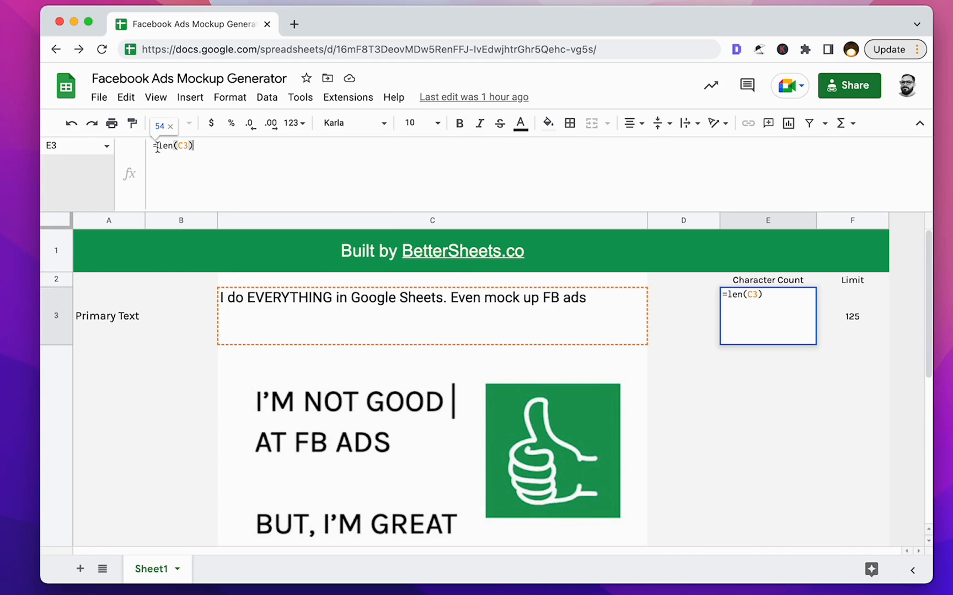
Append ". Interesting stuff." to the end of the primary text in cell C3.
click(374, 322)
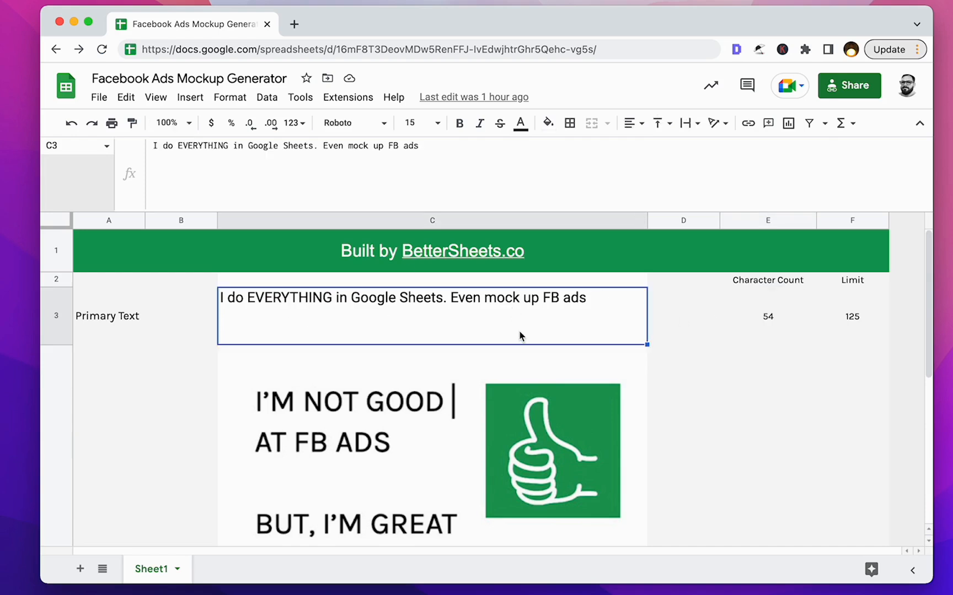
double_click(545, 330)
text(. Interesting stuff.)
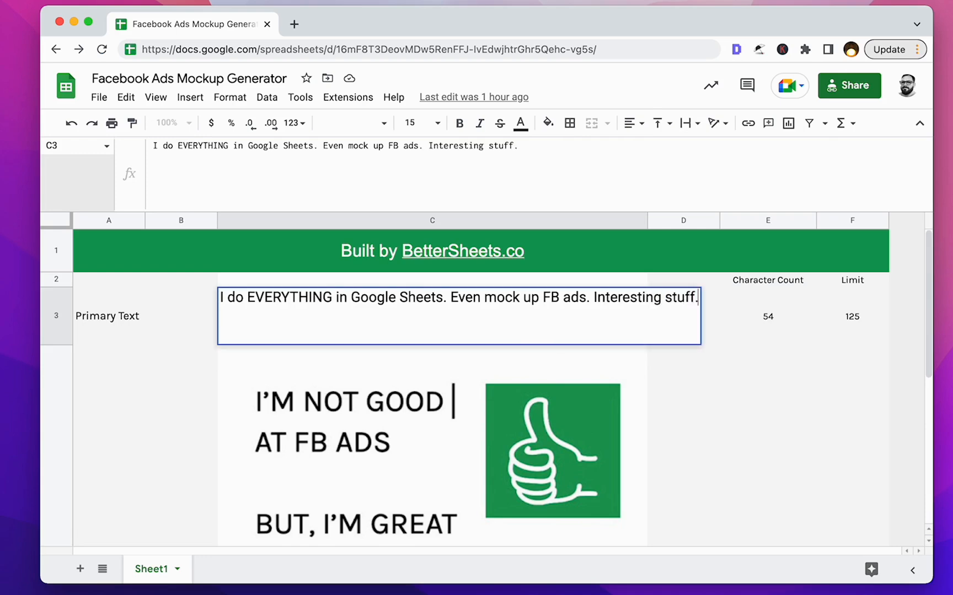
key(Return)
scroll(660, 335, up, 3)
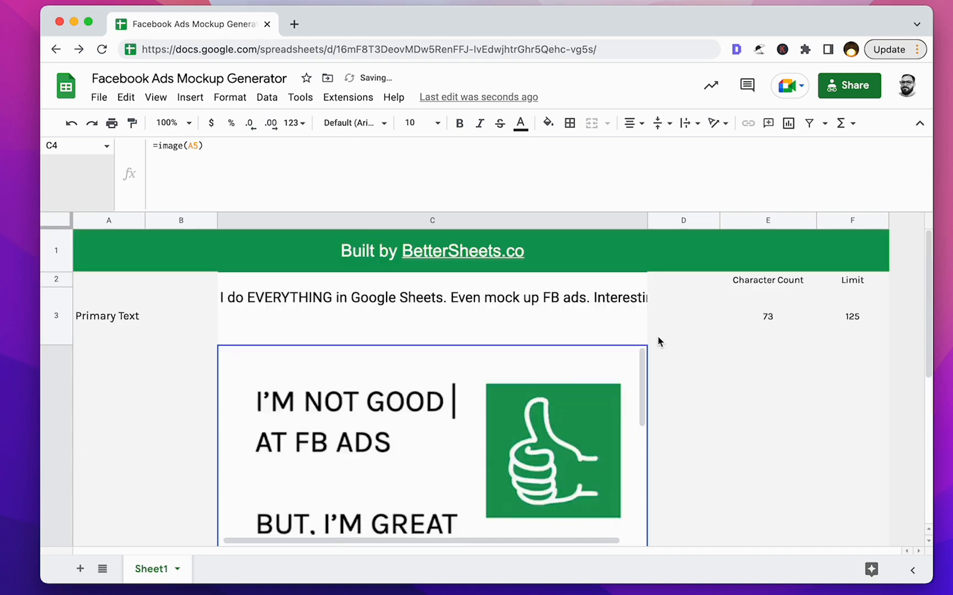
Check the updated character count in E3 and the headline and description rows below the image.
click(716, 340)
click(766, 315)
scroll(737, 346, down, 5)
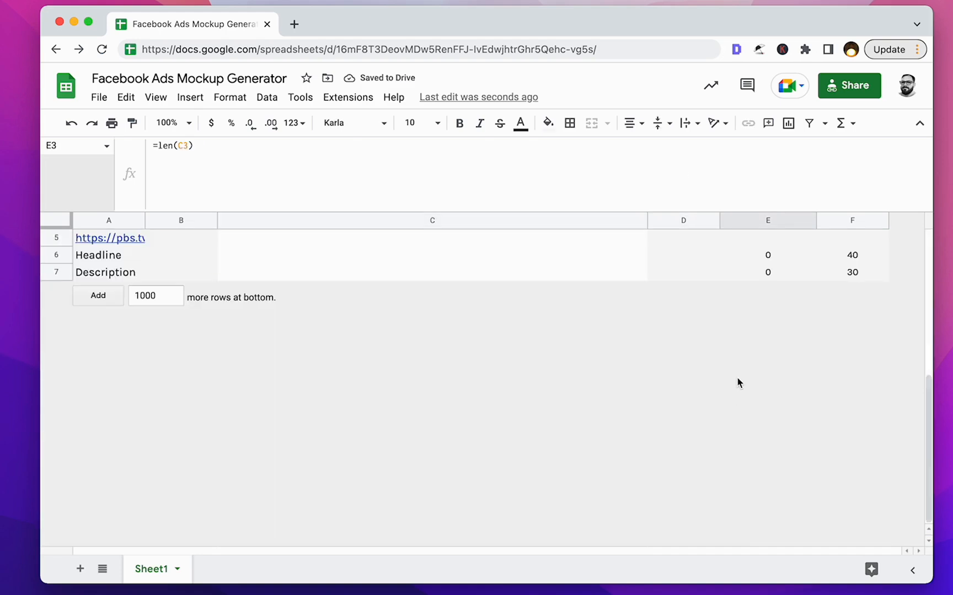
click(174, 261)
click(169, 274)
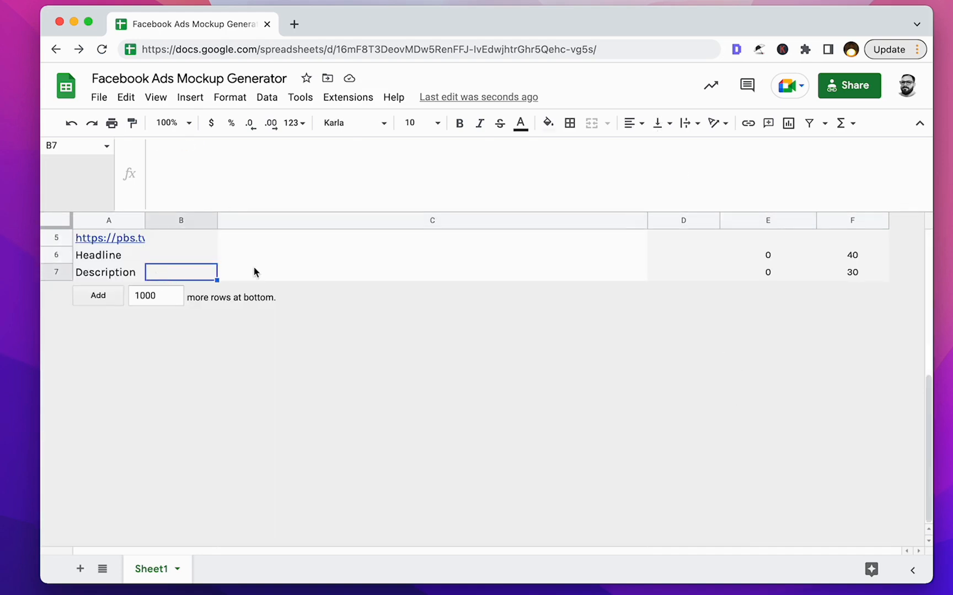
scroll(325, 272, up, 5)
Highlight the full web address of the spreadsheet.
click(477, 50)
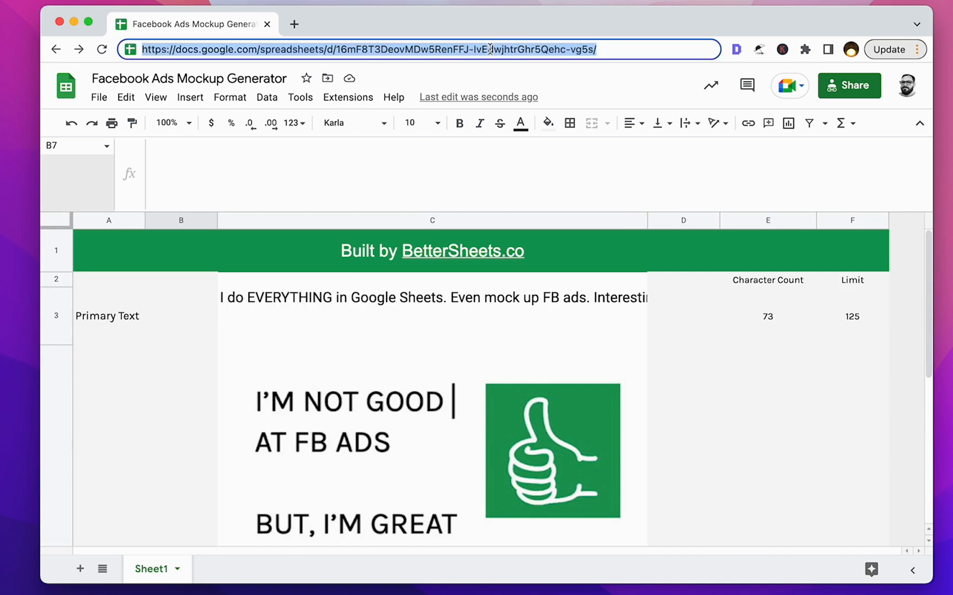
click(614, 52)
drag(614, 52, 145, 50)
Review the character counts and limits for the primary text, headline and description.
scroll(682, 396, down, 5)
scroll(684, 397, up, 5)
click(761, 316)
scroll(761, 315, down, 5)
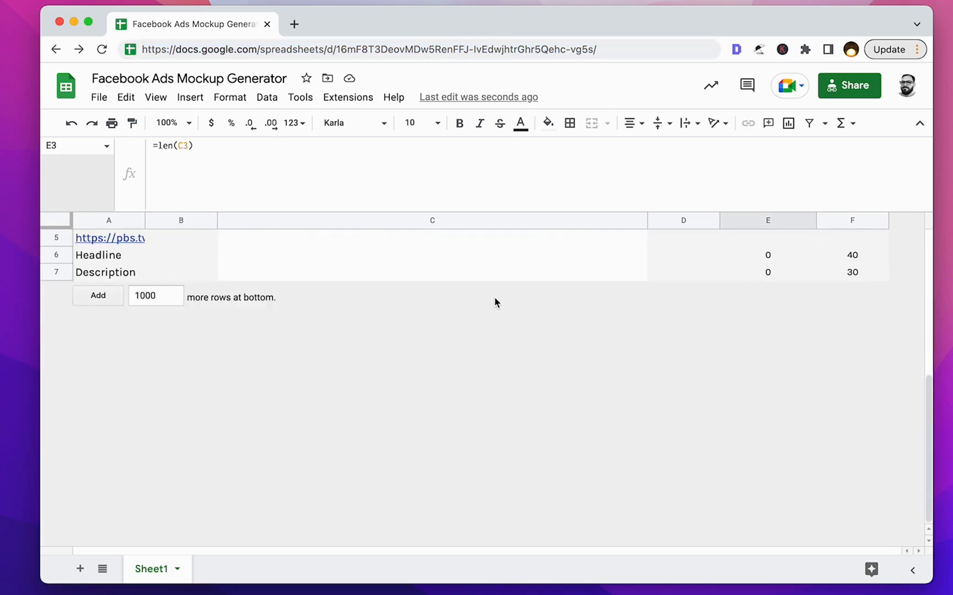
Check the pixel width of column C in its resize settings and leave them without changing anything.
scroll(499, 300, up, 5)
click(376, 334)
click(329, 399)
click(394, 220)
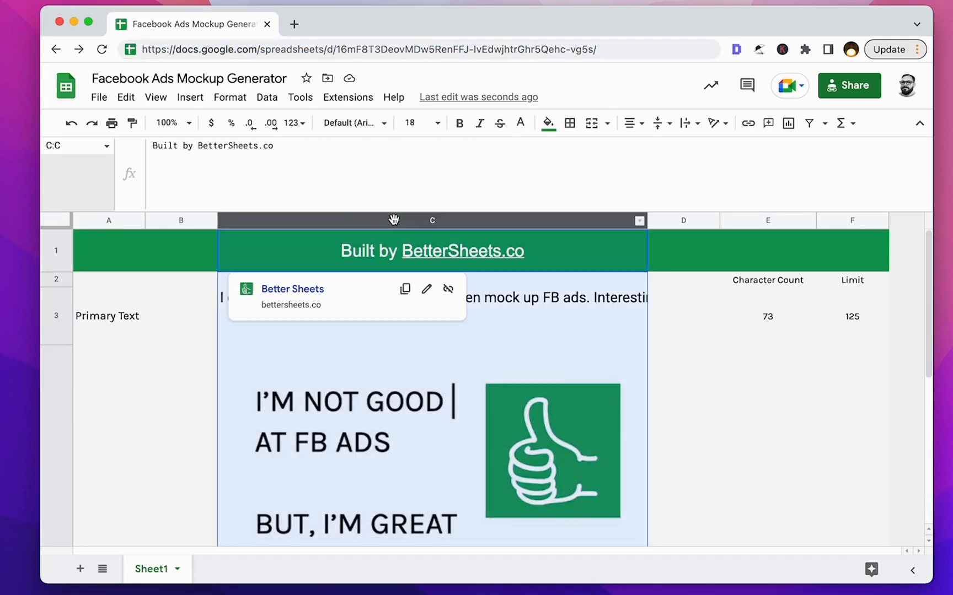
right_click(394, 219)
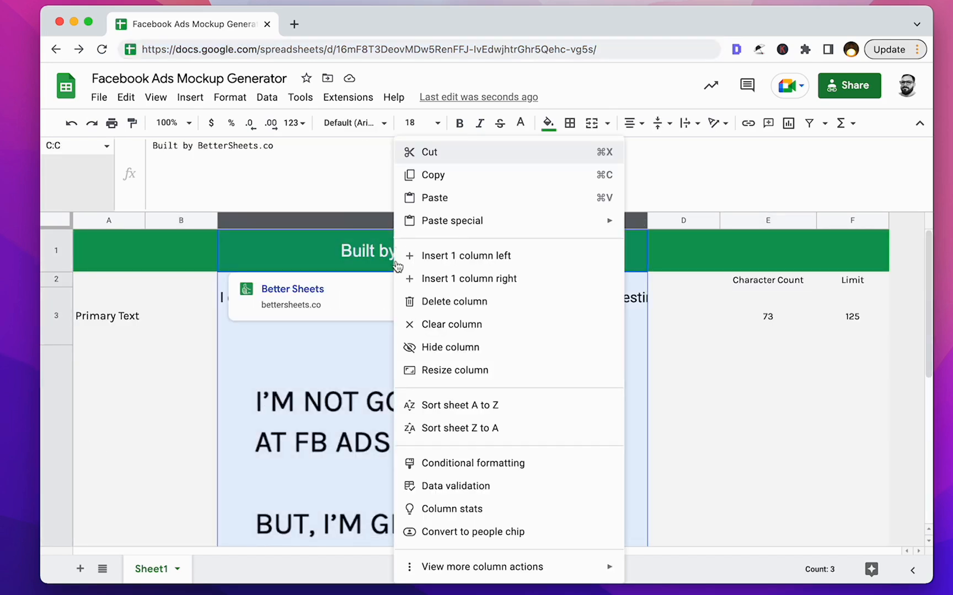
click(445, 372)
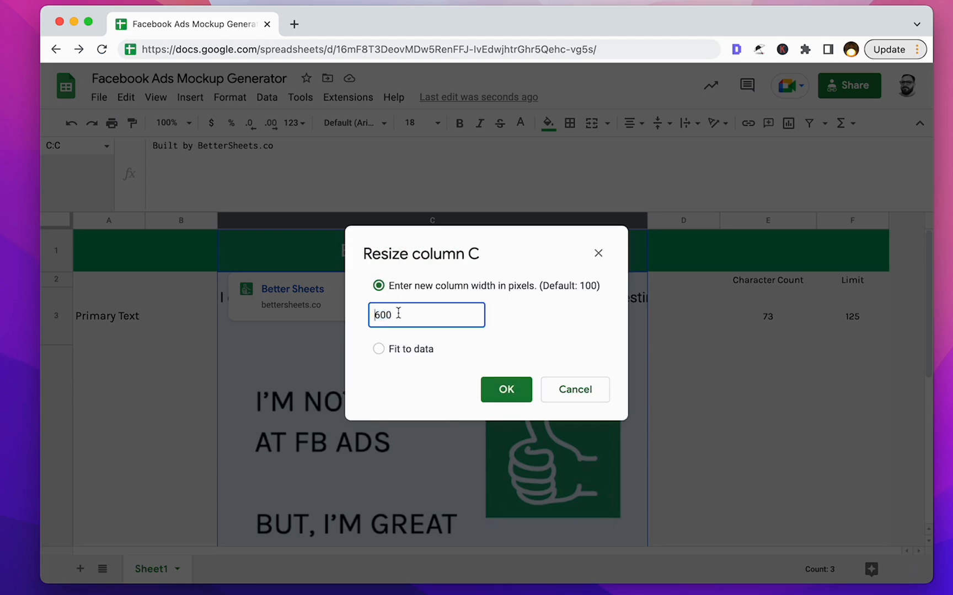
click(574, 390)
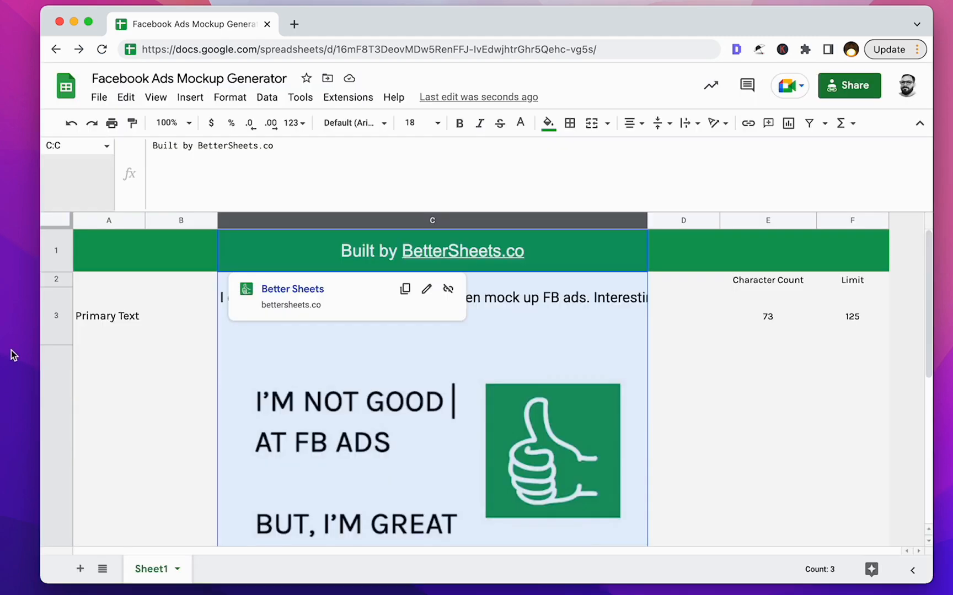
Check the pixel height of image row 4 in its resize settings and close them without applying a change.
click(68, 384)
right_click(68, 383)
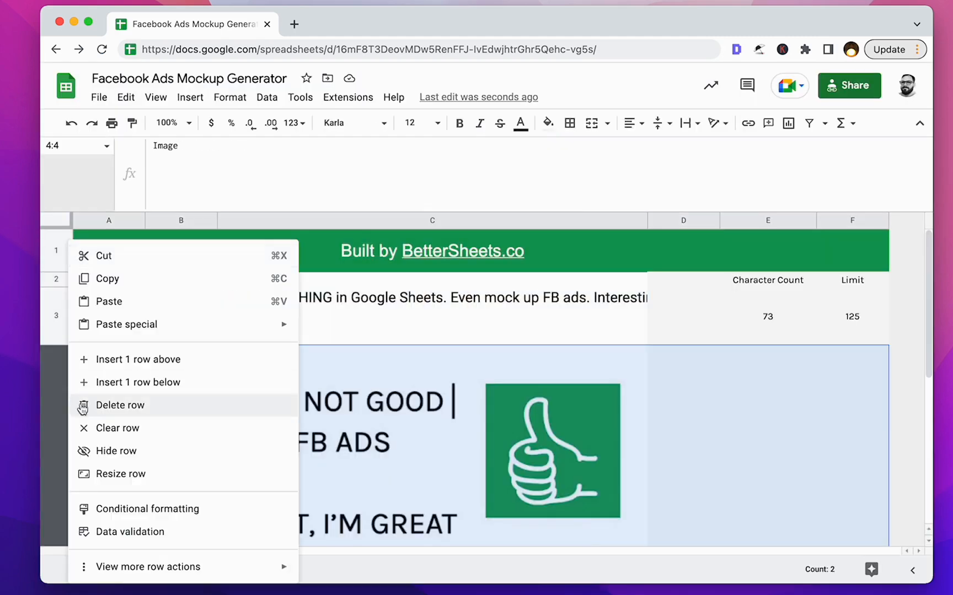
click(124, 476)
click(445, 314)
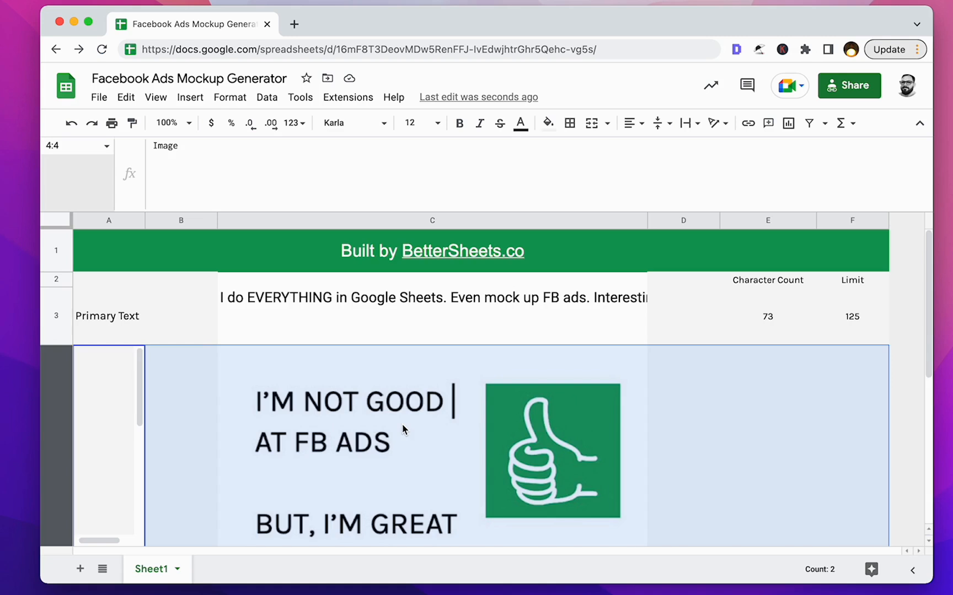
click(560, 254)
Inspect the IMAGE formula in cell C4 and the image web address it references in cell A5.
click(402, 425)
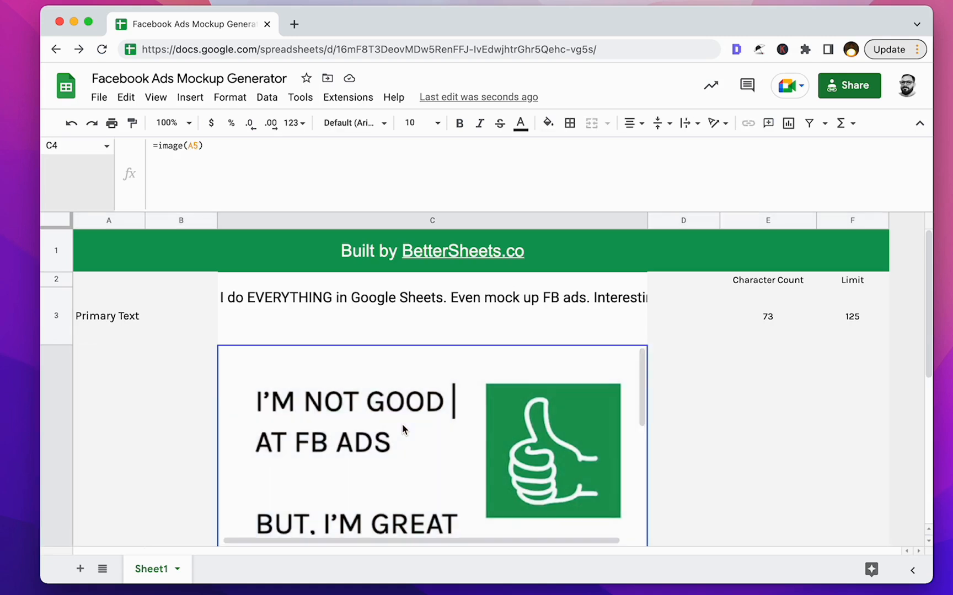
click(183, 390)
key(Left)
key(Down)
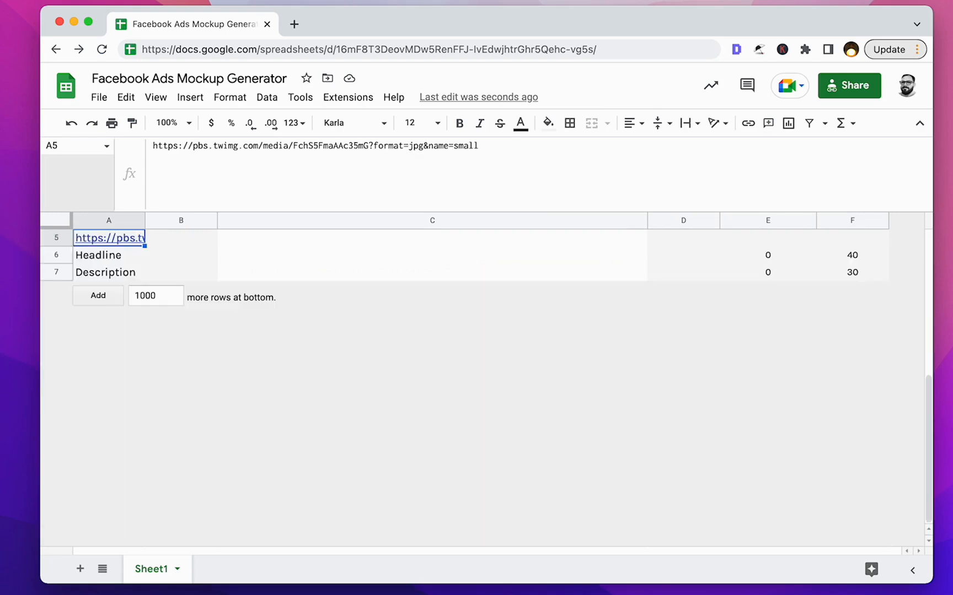
key(Right)
key(Right)
key(Up)
key(Up)
key(Down)
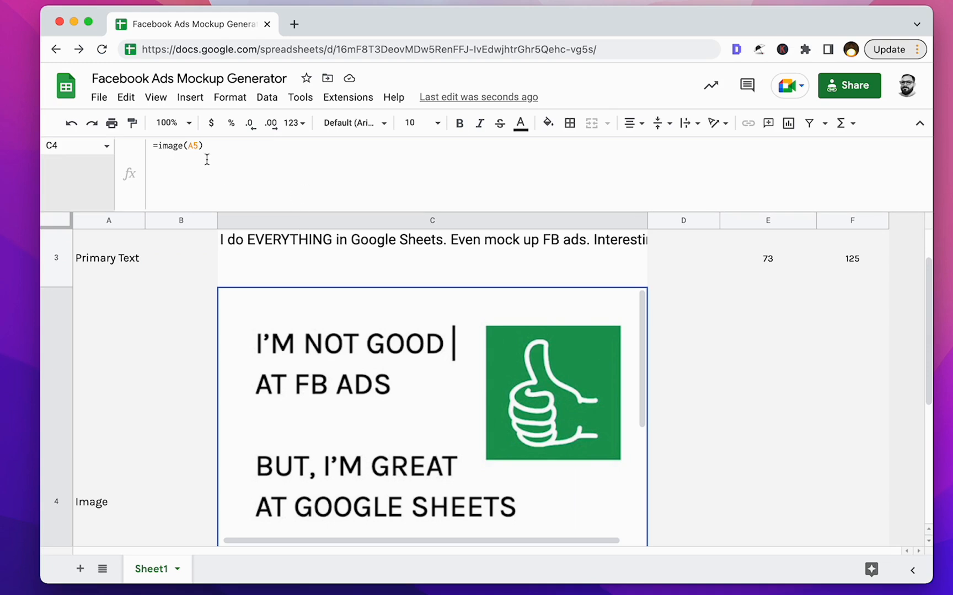
View the options for inserting an image in or over cells, dismiss them without inserting, and select cell D3.
click(190, 98)
mouse_move(297, 281)
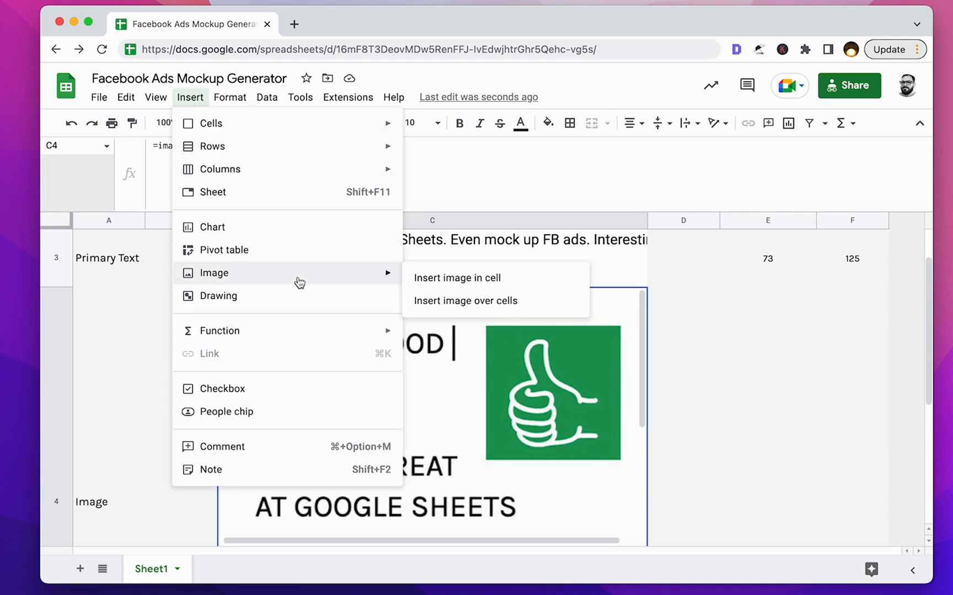
click(678, 266)
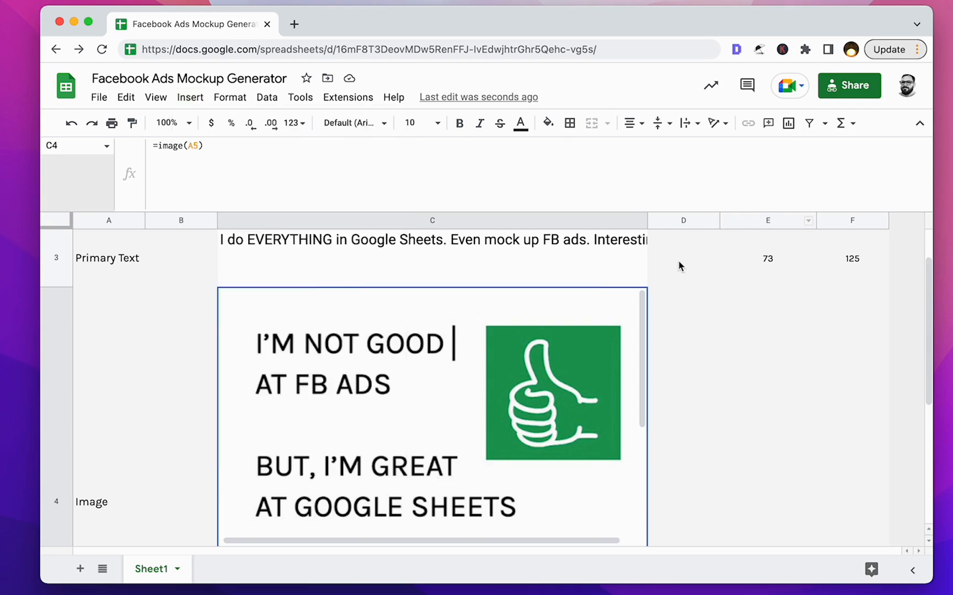
click(678, 264)
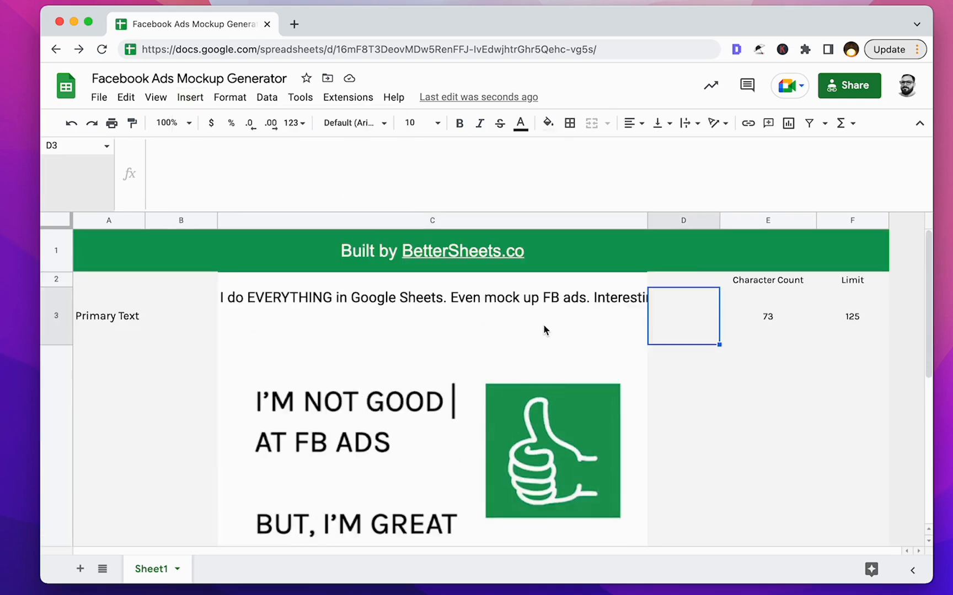